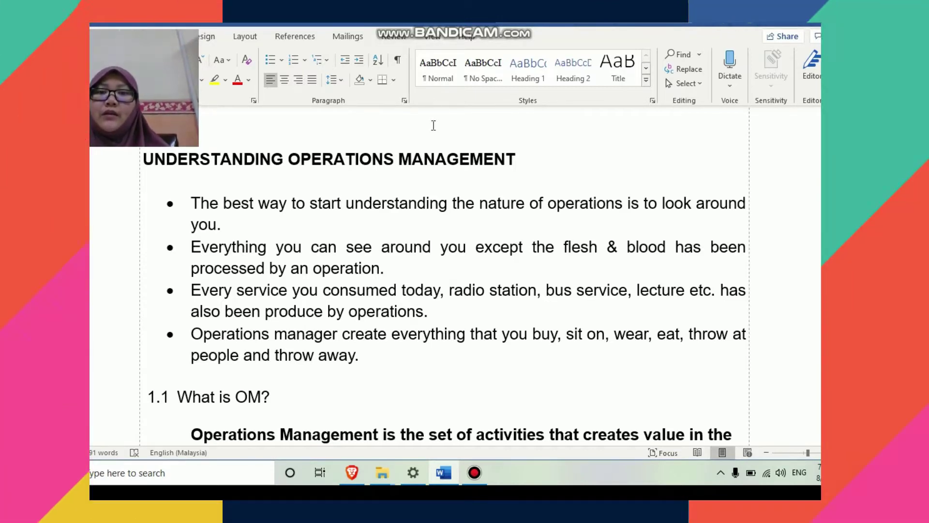
Step: Narrow the Word window to show the desktop and bring up the chapter's Save As page
drag(434, 126, 436, 177)
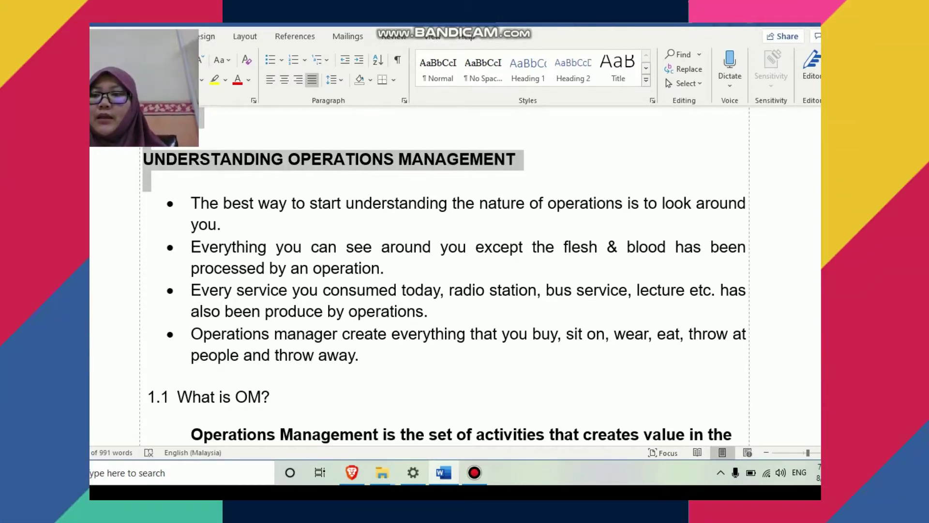
drag(35, 241, 104, 241)
drag(200, 250, 204, 249)
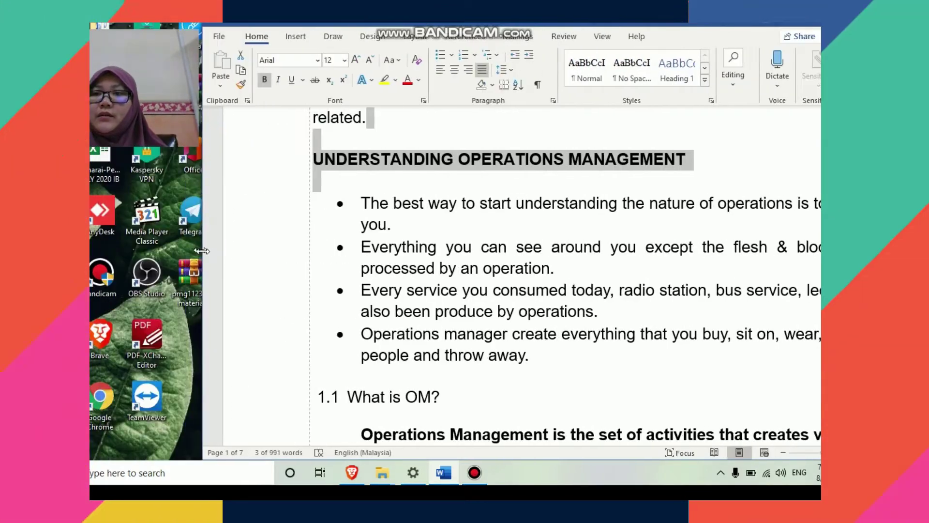
click(221, 36)
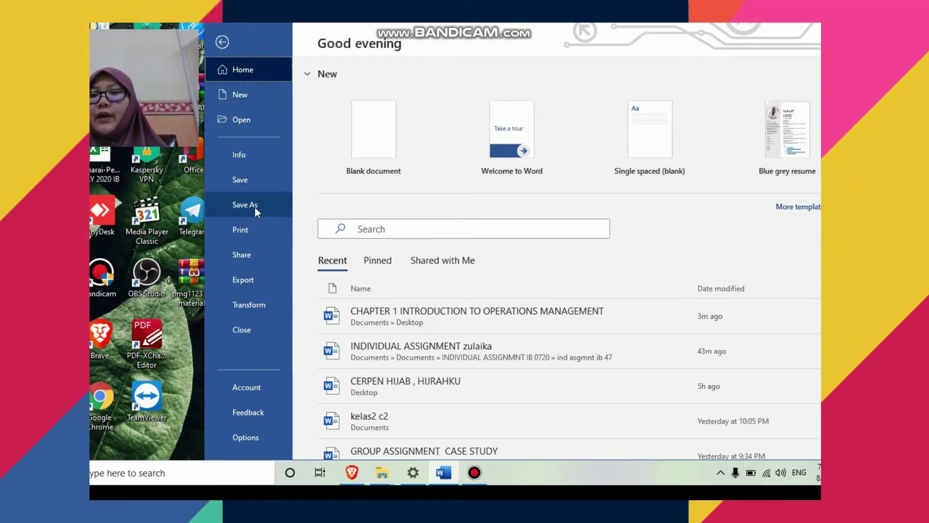
click(255, 206)
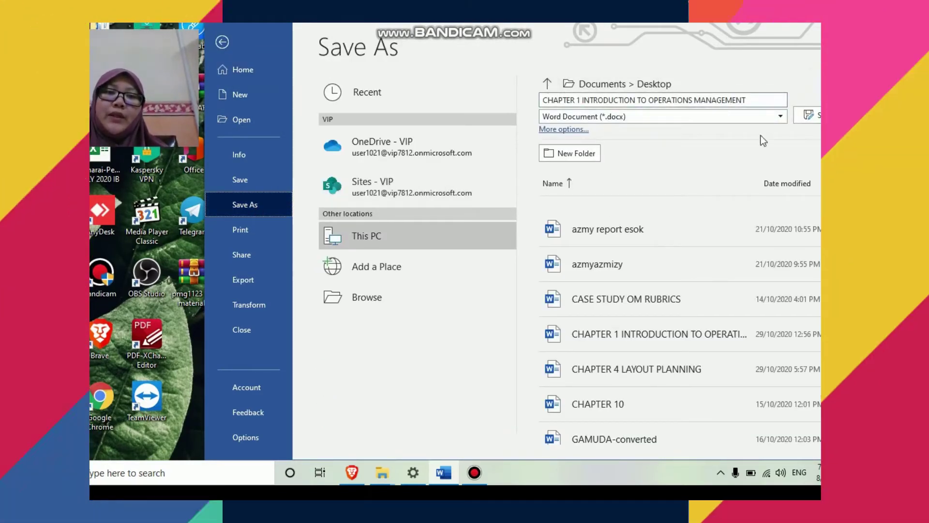
Step: Set the file type to PDF (*.pdf) and bring up the Save As dialog for This PC
click(782, 117)
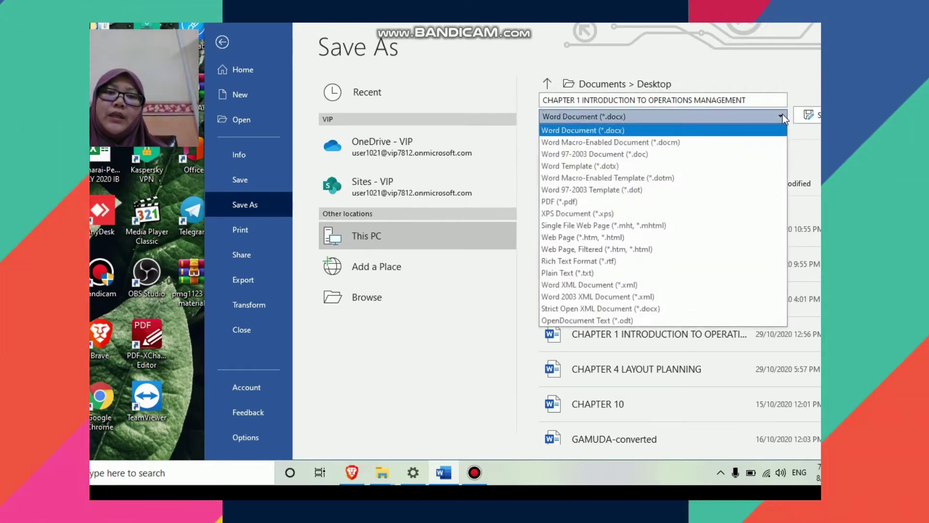
click(727, 201)
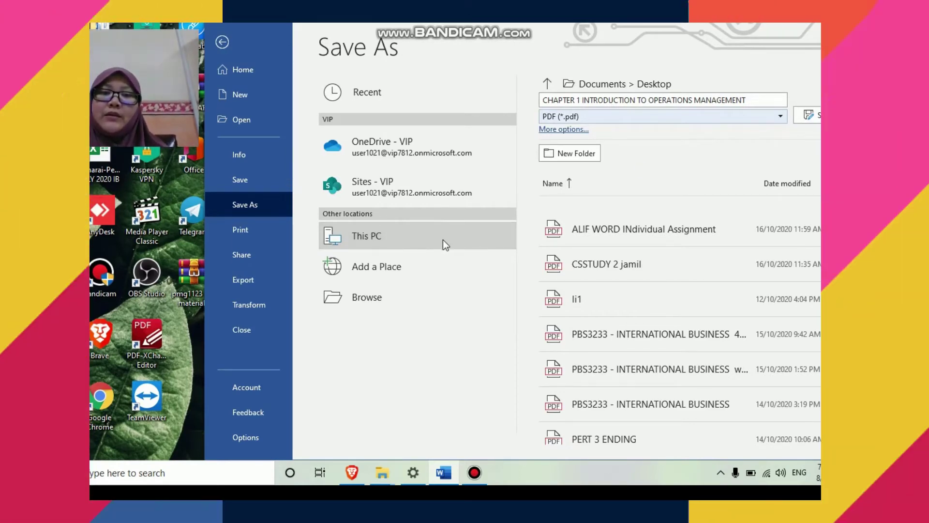
click(442, 240)
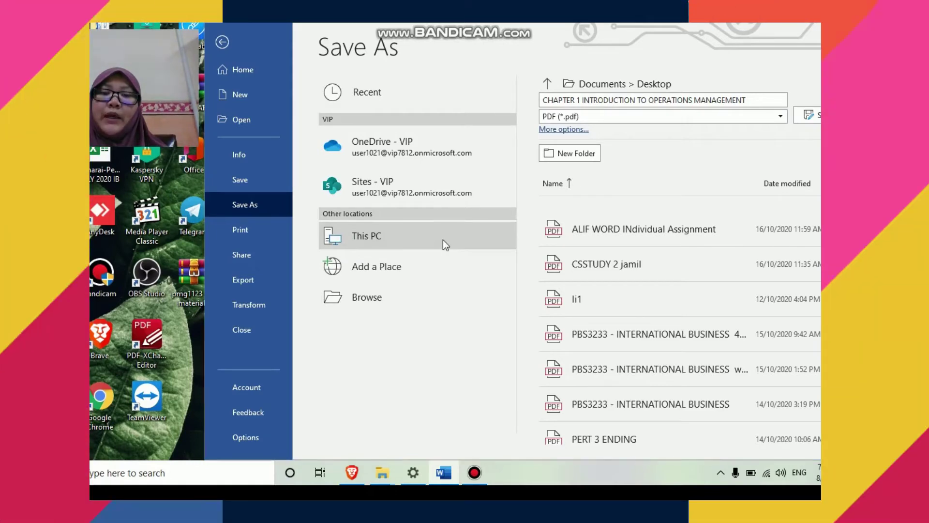
double_click(443, 239)
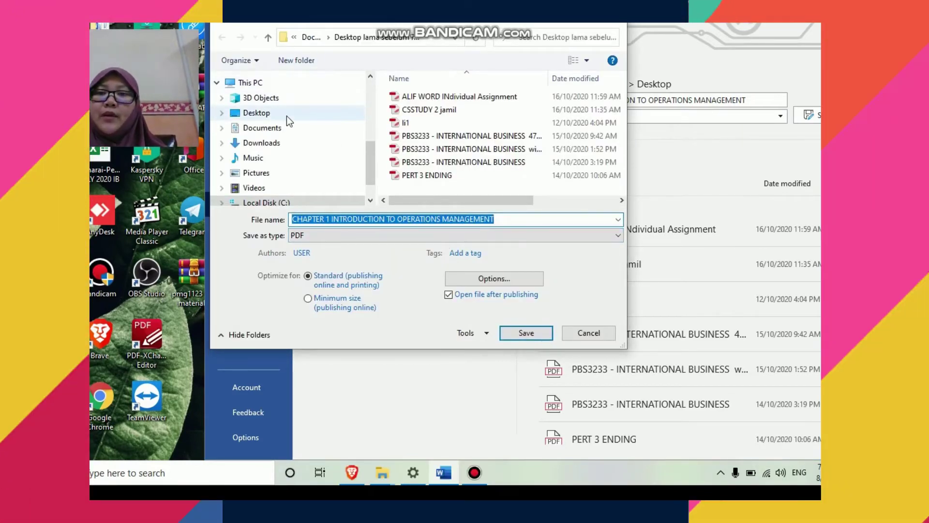
Step: Save the chapter PDF into the Desktop folder
click(287, 114)
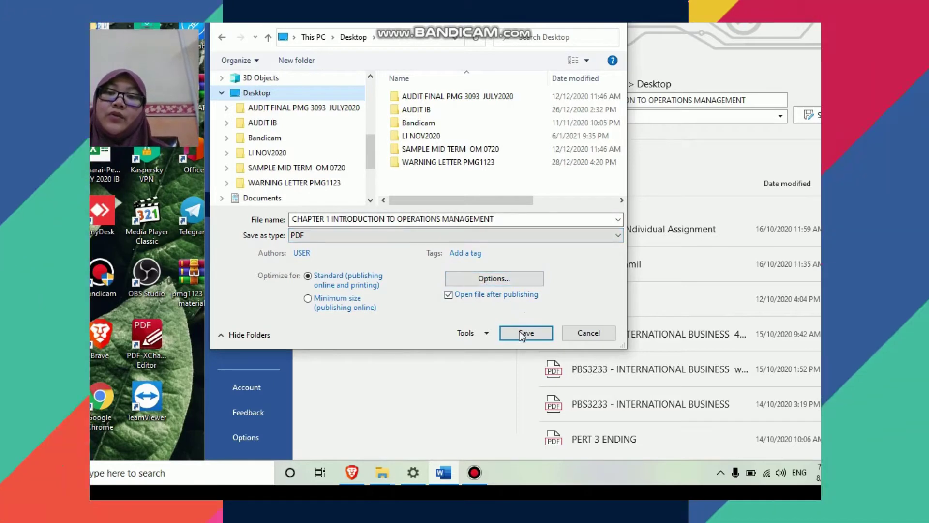
click(517, 338)
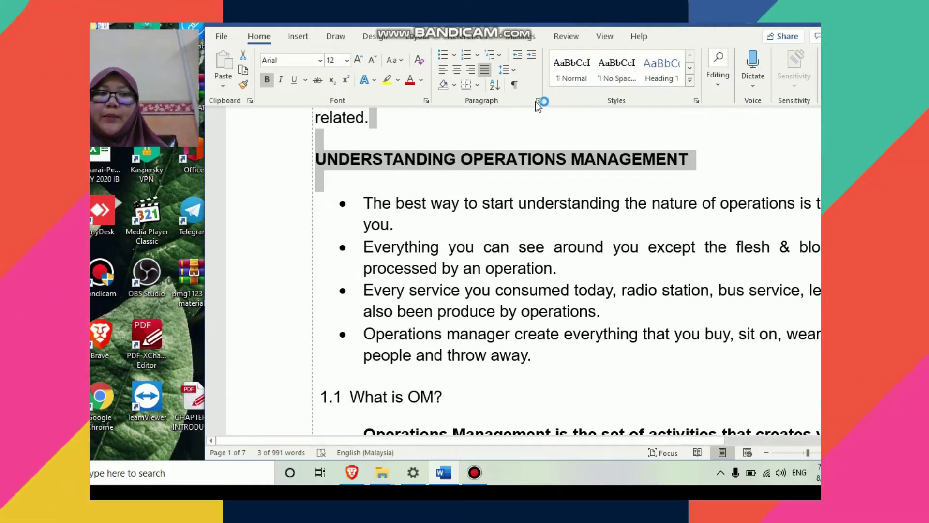
Step: Deselect the heading and close the chapter document from the File menu
click(456, 158)
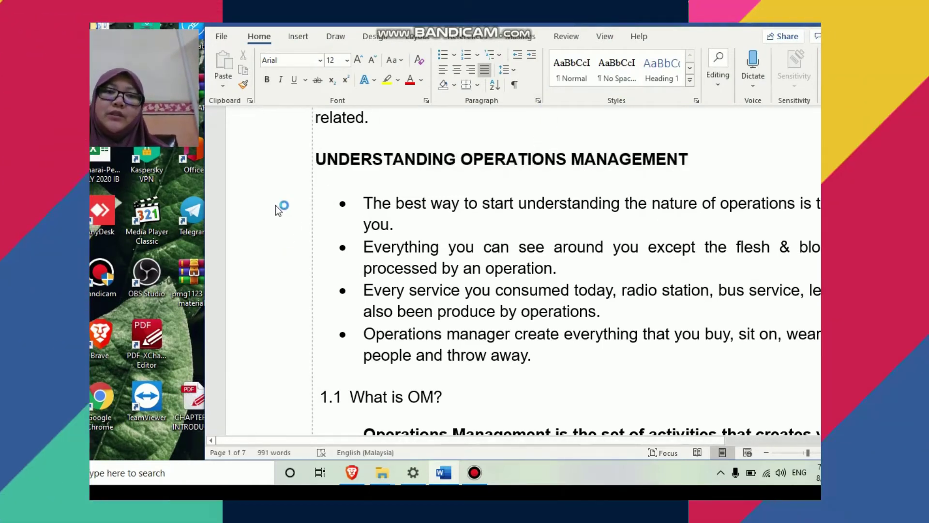
click(220, 37)
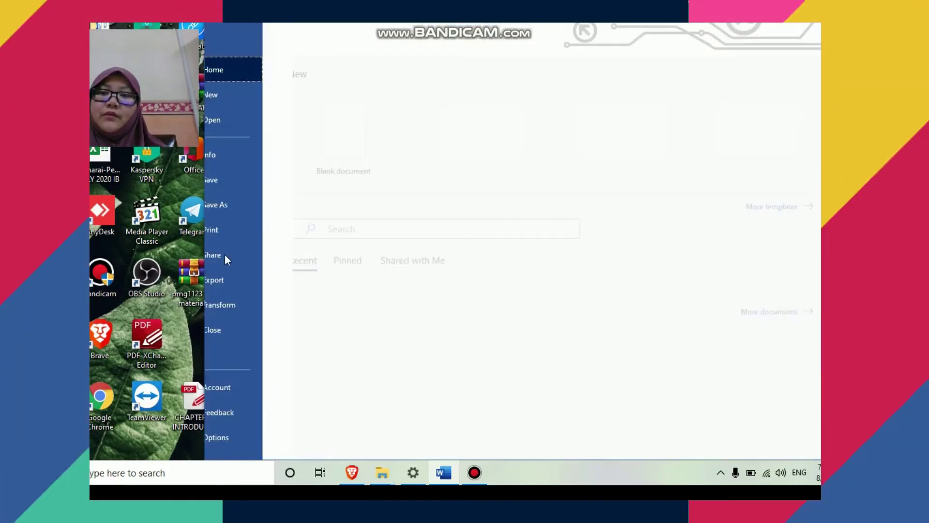
click(246, 334)
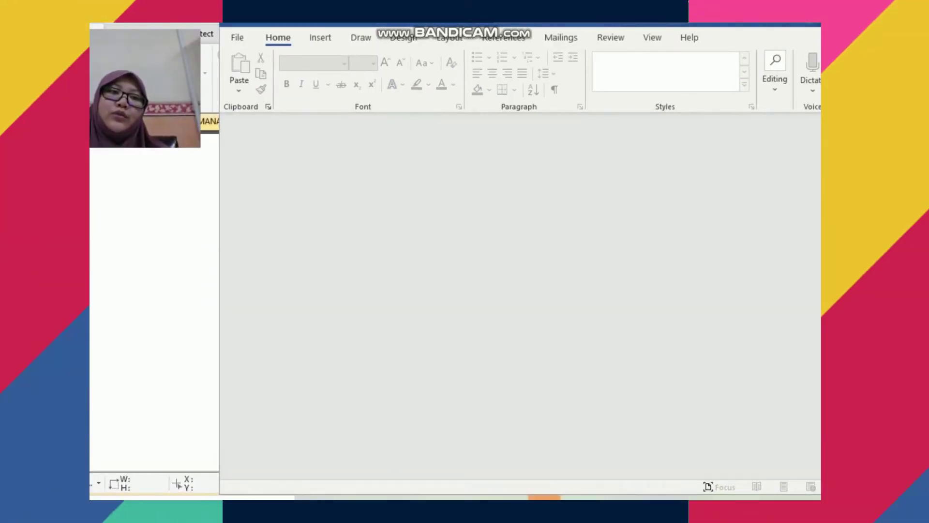
Step: Close the empty Word window with Alt+F4 to reveal the PDF in PDF-XChange Editor
key(alt+F4)
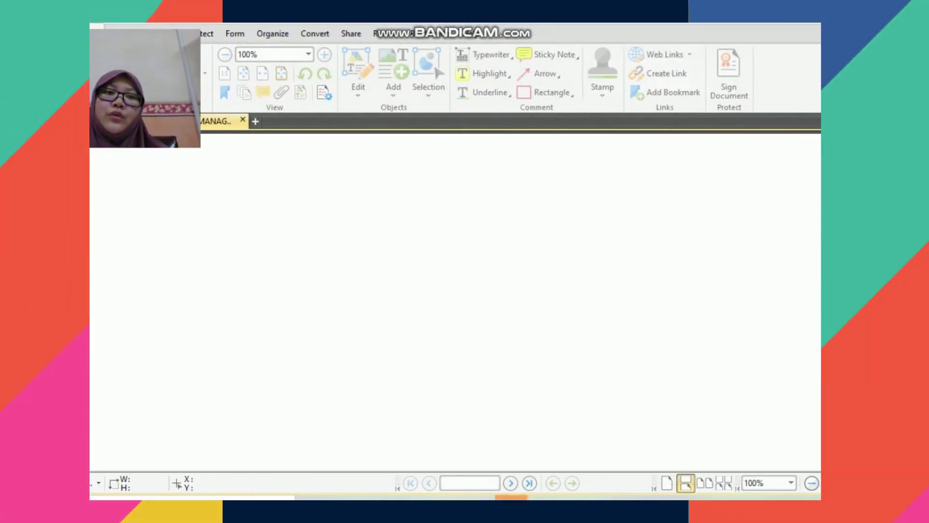